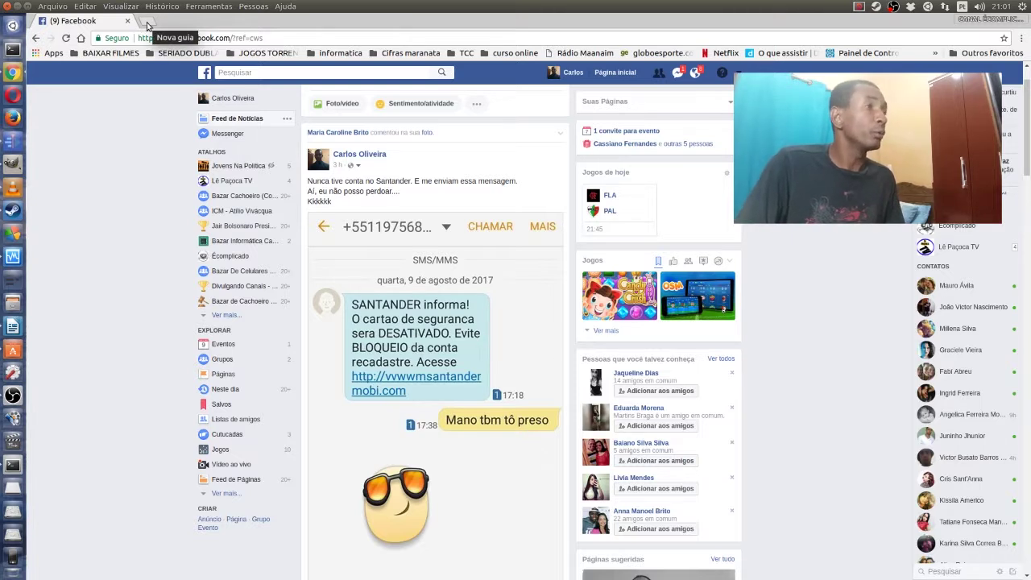
Open youtube.com in a new browser tab and look over its home page.
click(146, 22)
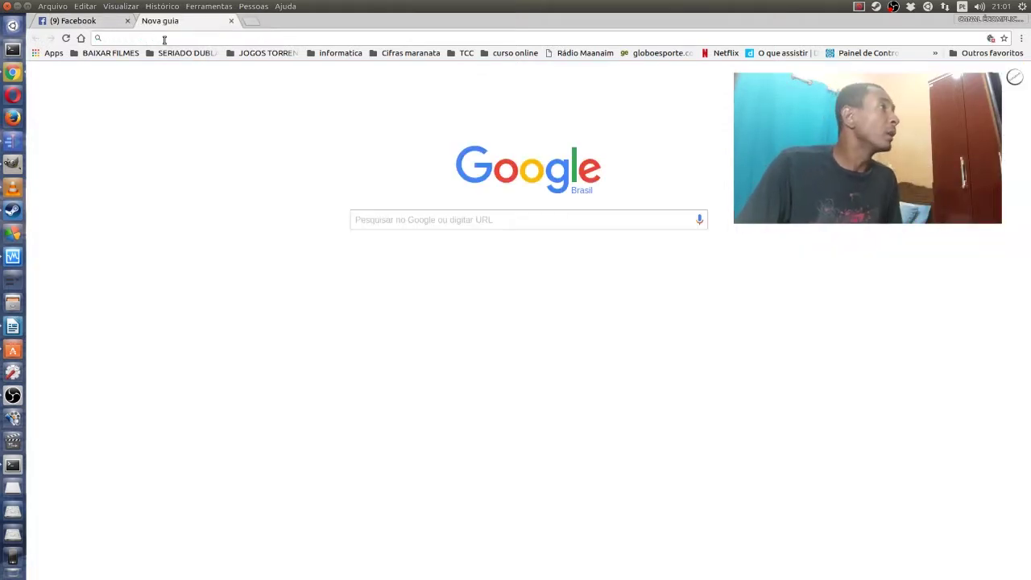
text(youtube.com)
key(Return)
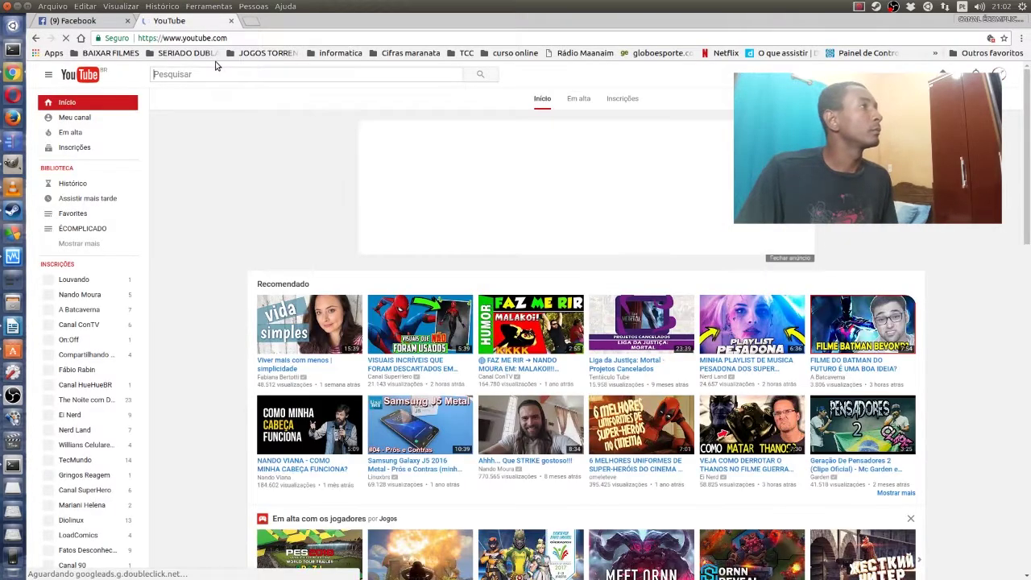
scroll(201, 290, down, 5)
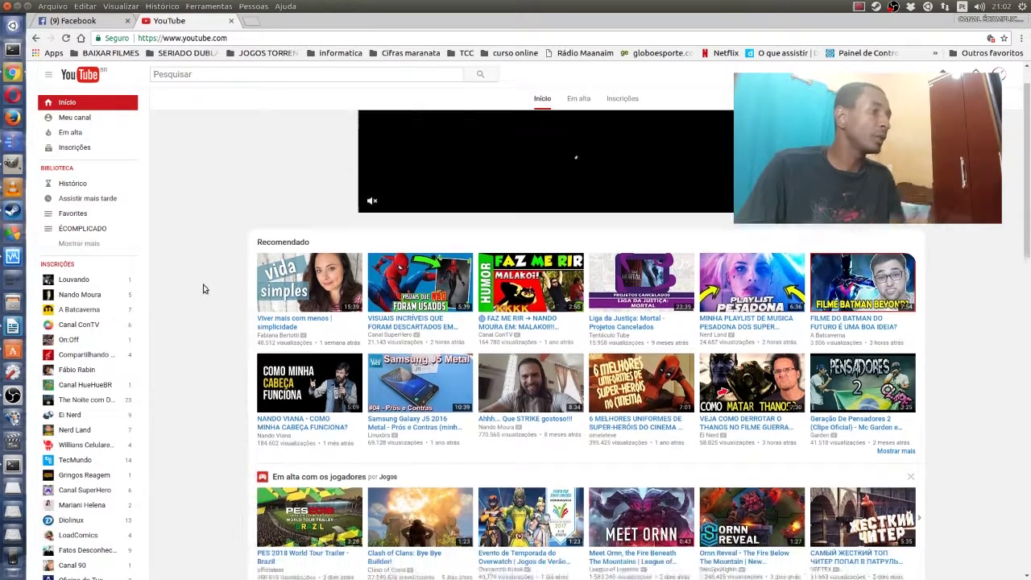
scroll(199, 294, up, 5)
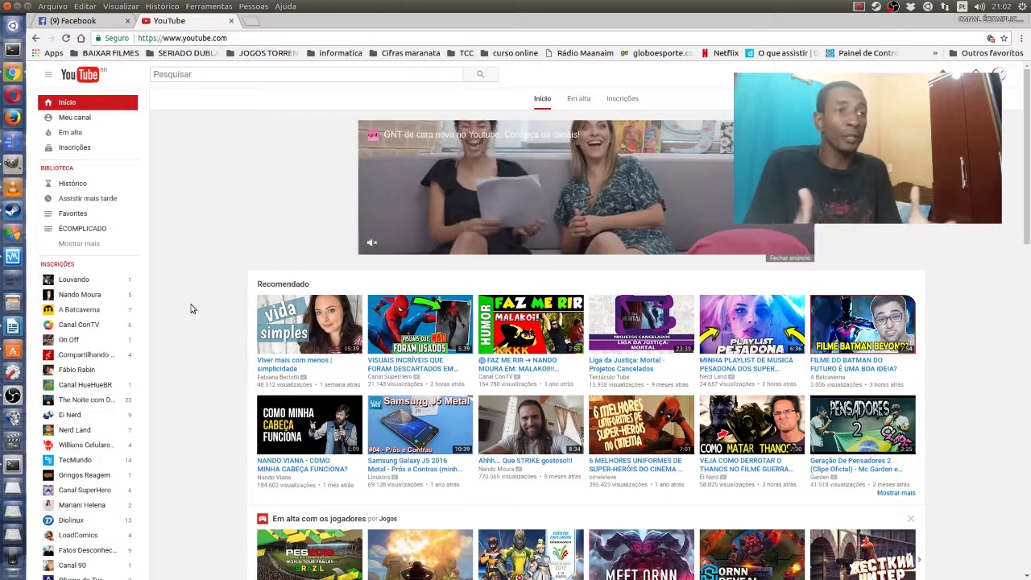
click(228, 75)
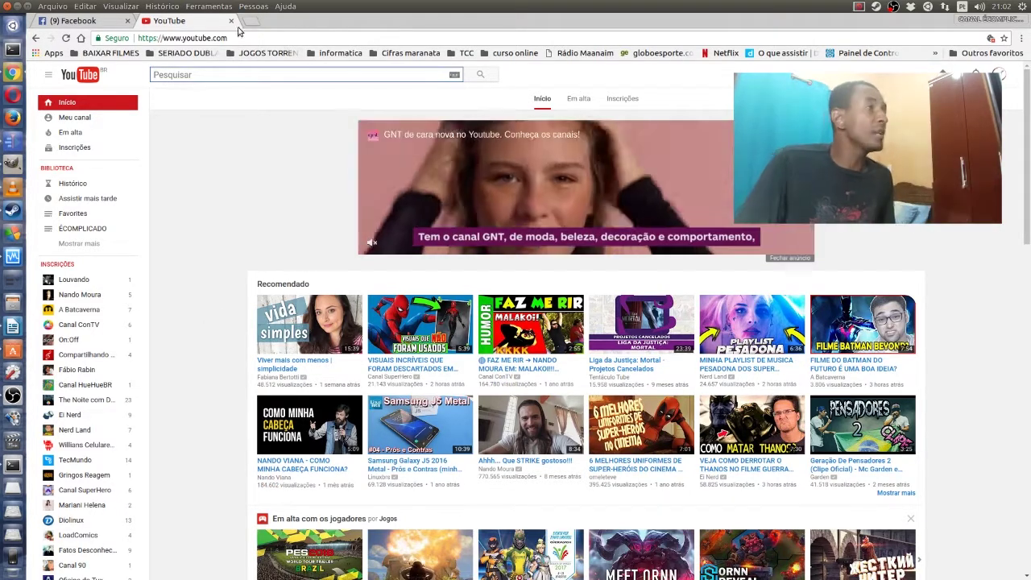
Search for "globo esporte" in another new tab and open the Globo Esporte site from the results.
click(252, 21)
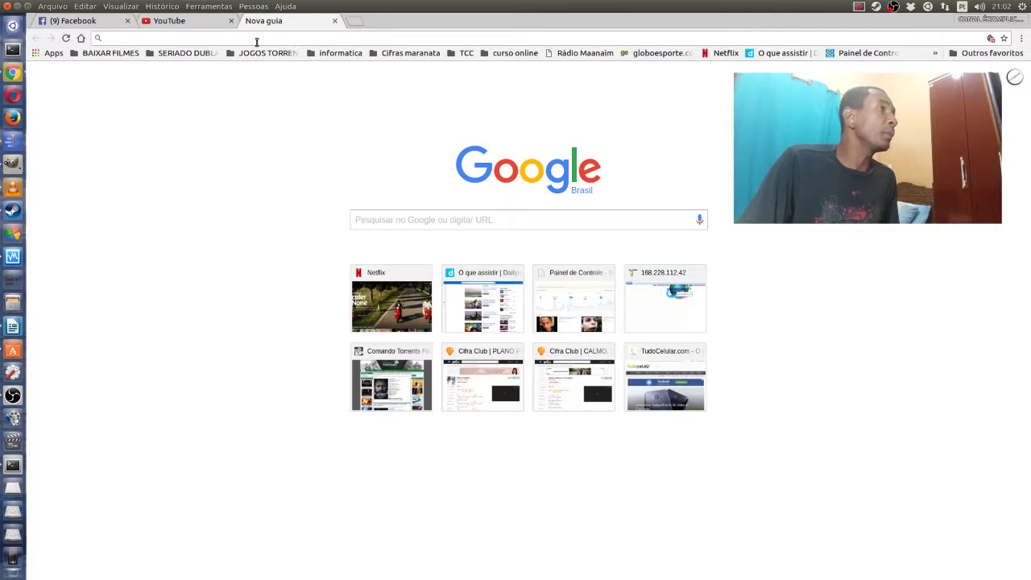
text(globo esporte)
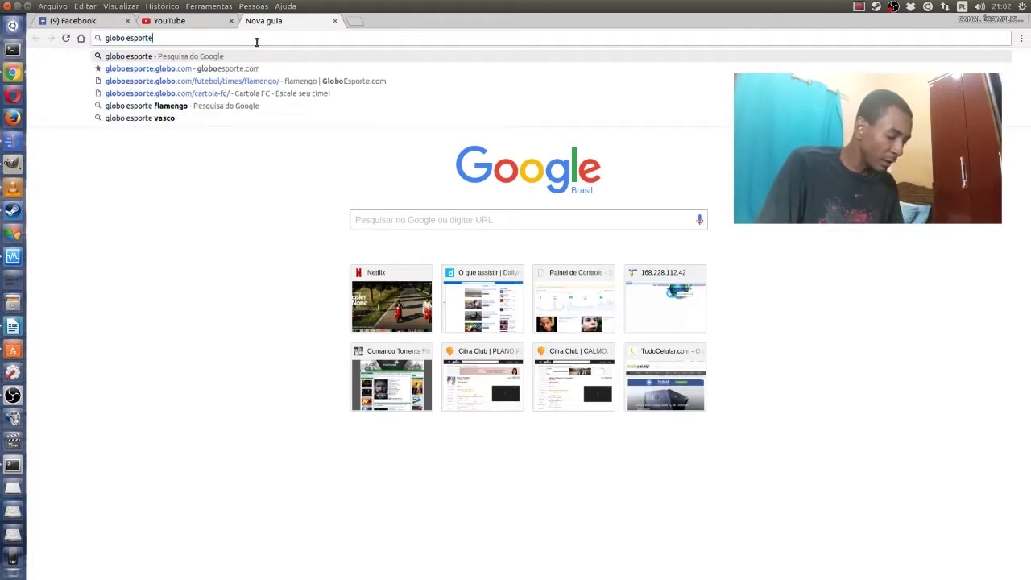
key(Return)
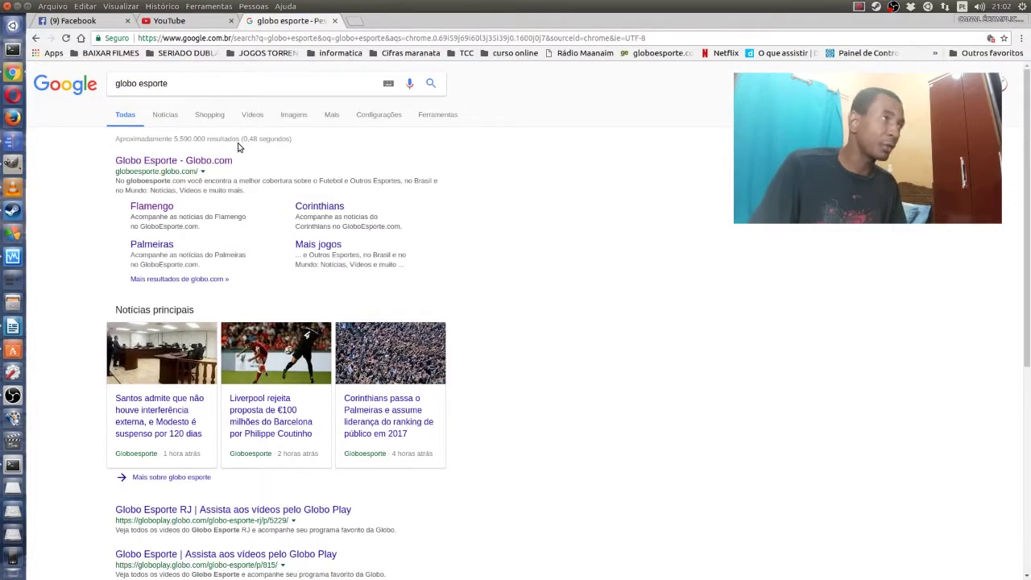
click(173, 162)
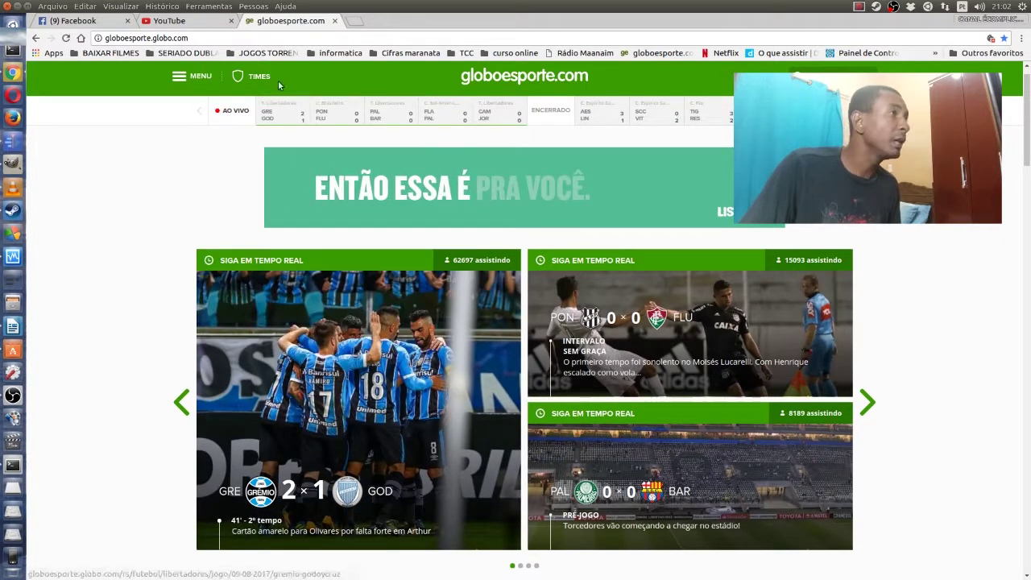
Open the Flamengo team page on Globo Esporte, and minimize the browser window.
mouse_move(254, 76)
click(299, 179)
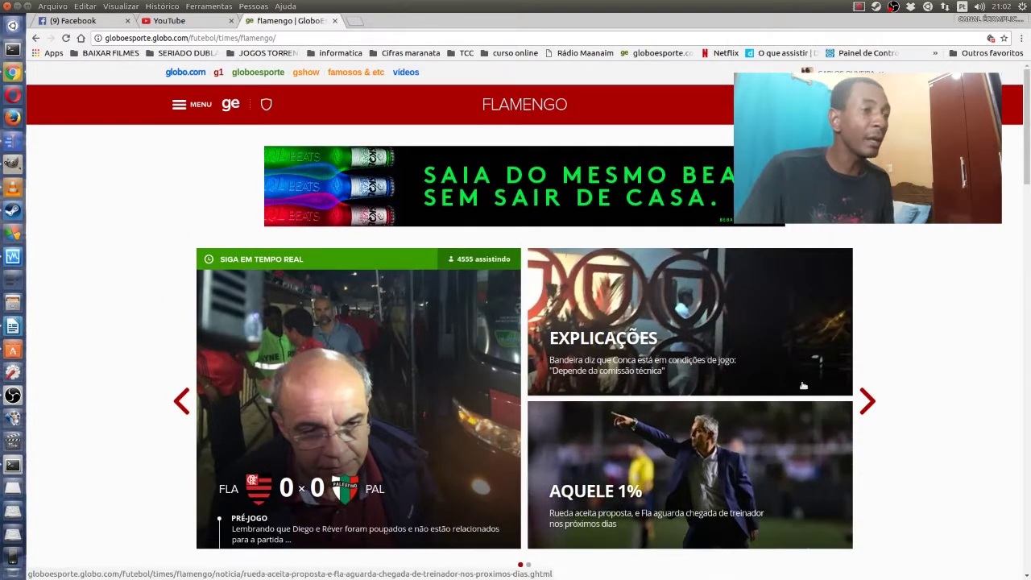
click(17, 6)
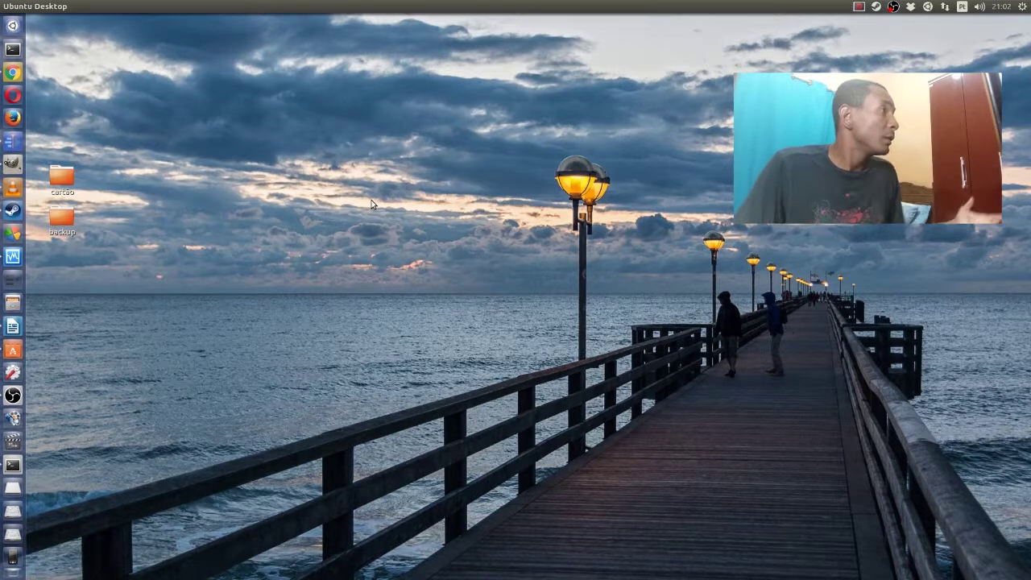
Switch to the Kdenlive video editor to view its workspace, minimize it, and quit GIMP.
click(12, 141)
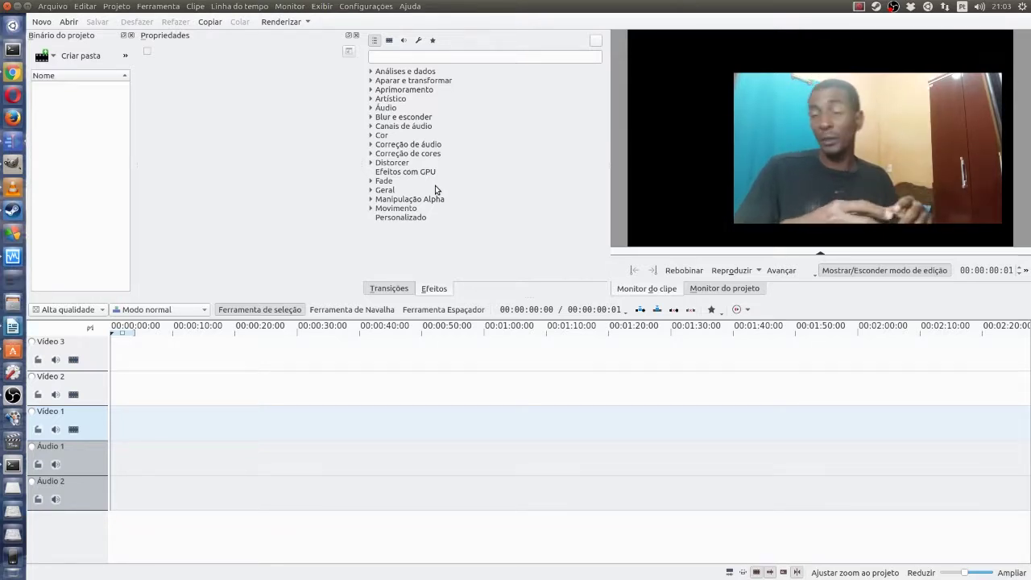
click(16, 8)
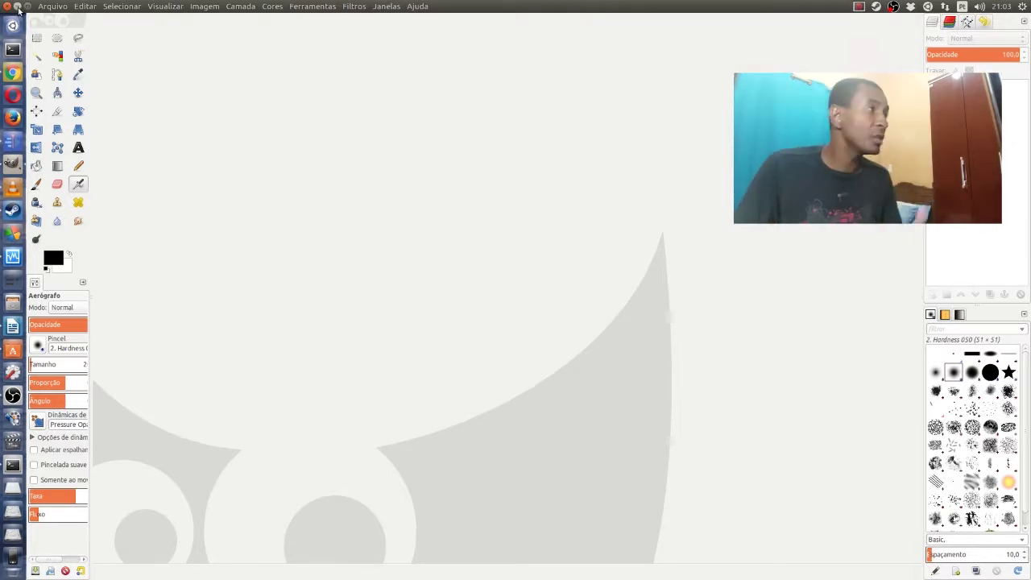
key(ctrl+q)
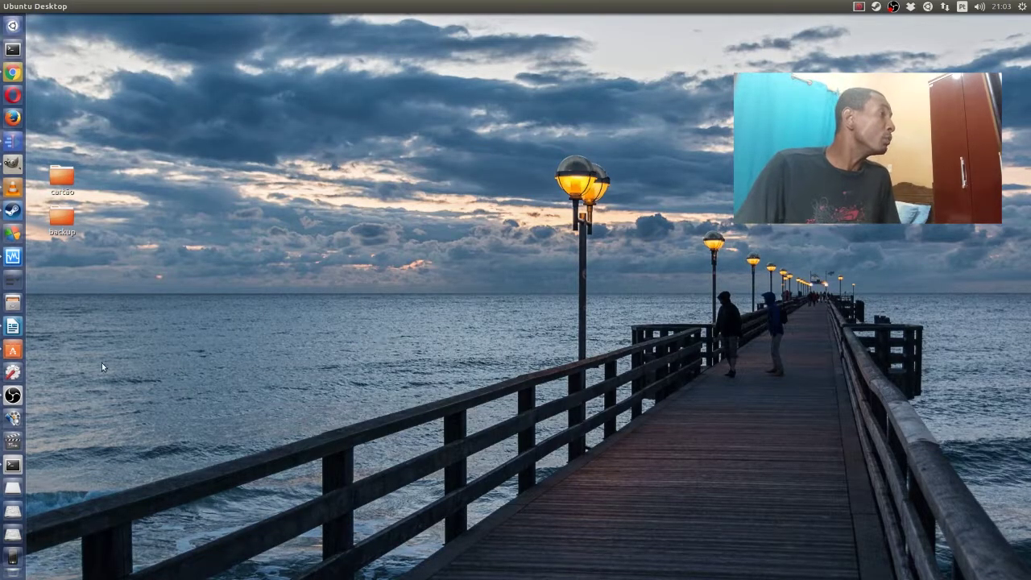
Switch to Ubuntu Software, browse the applications in the Áudio & vídeo category, and return to the category overview.
click(13, 349)
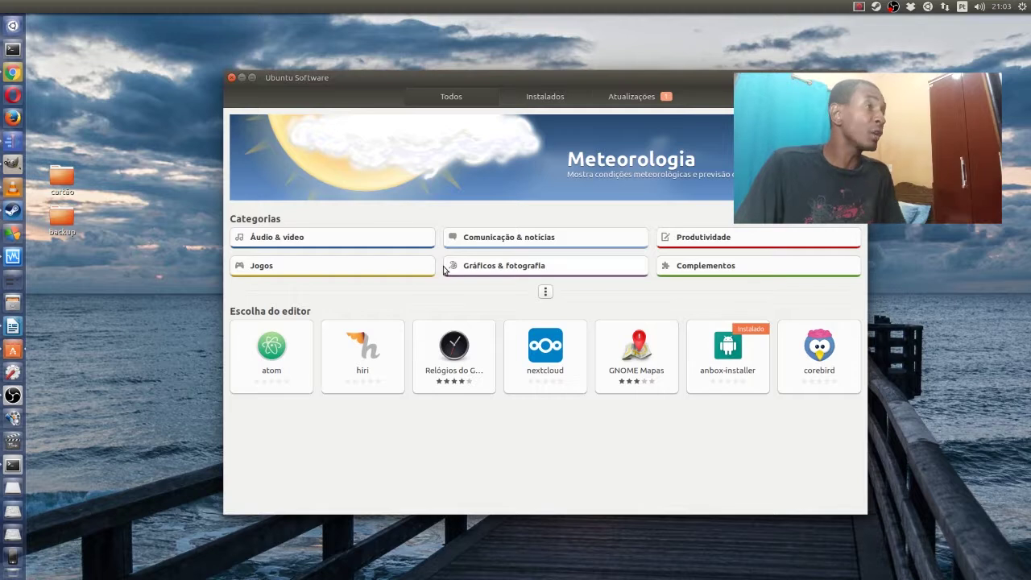
click(351, 243)
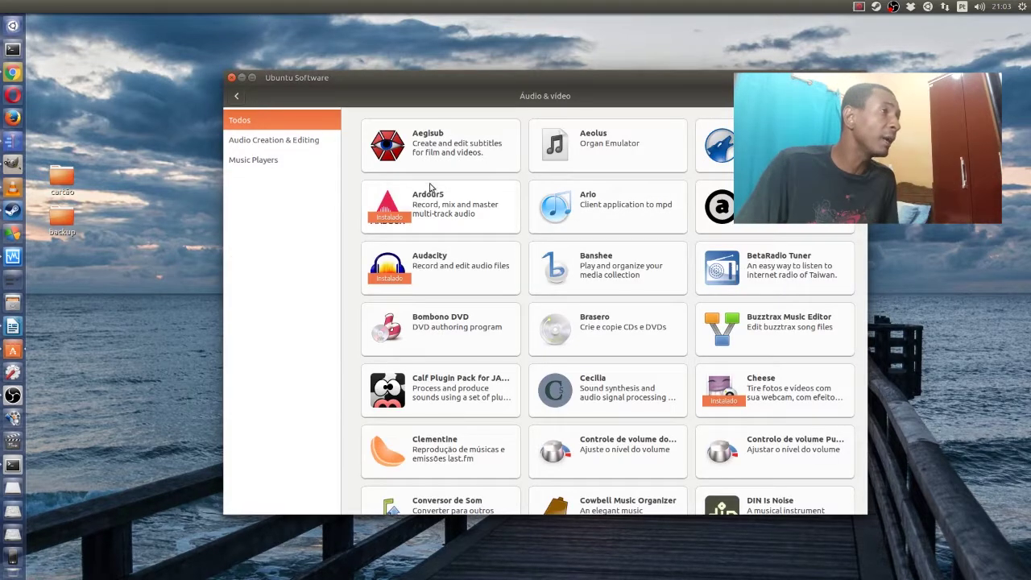
scroll(667, 307, down, 3)
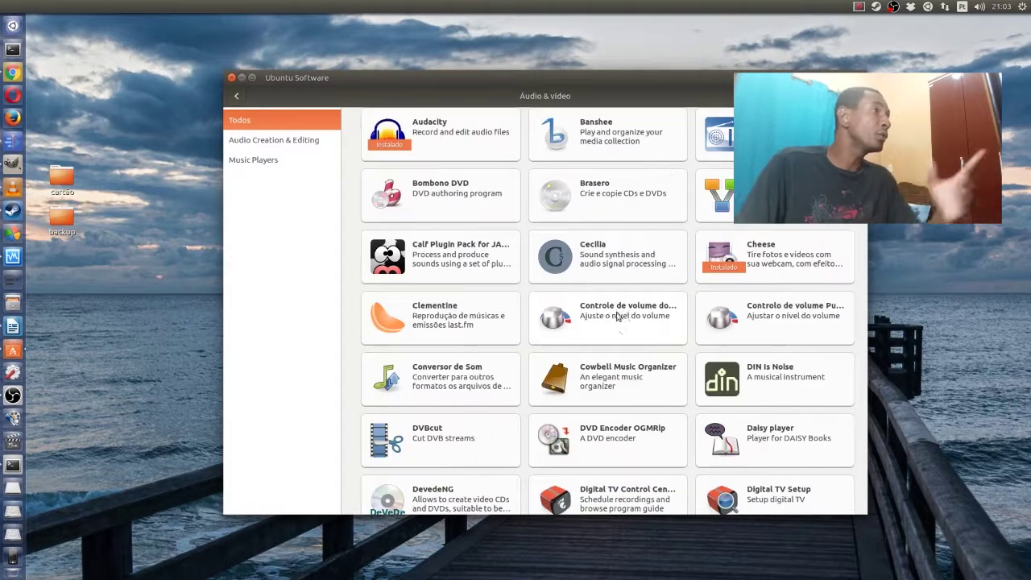
scroll(536, 246, up, 2)
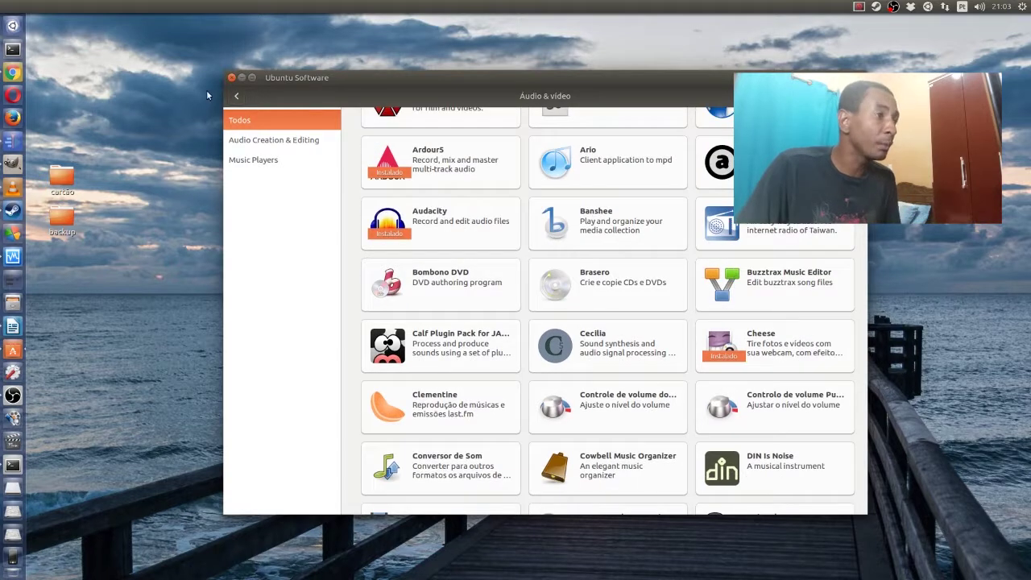
click(235, 97)
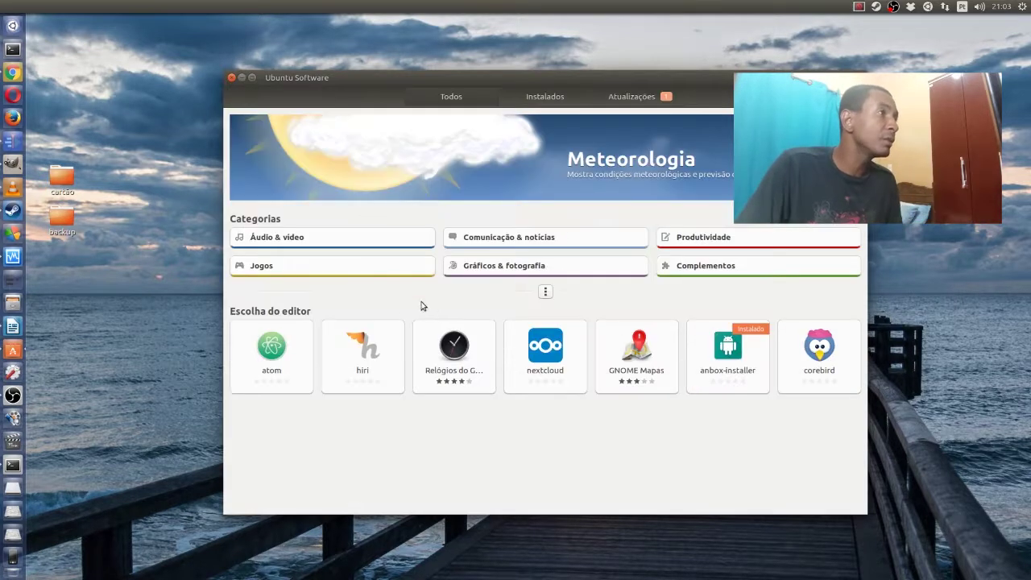
Browse the games in the Jogos category, and close Ubuntu Software.
click(308, 269)
scroll(710, 355, down, 3)
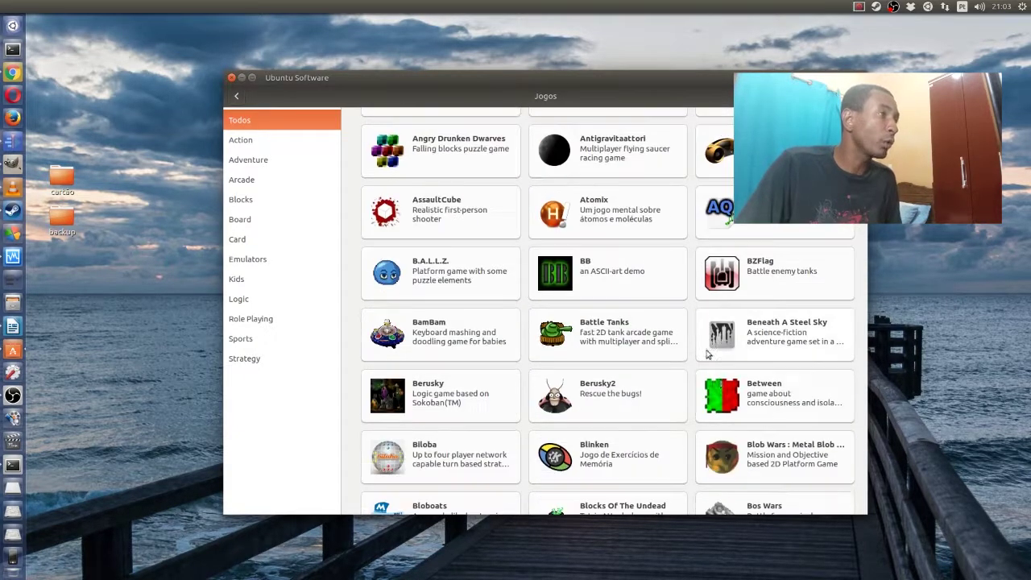
scroll(722, 386, down, 5)
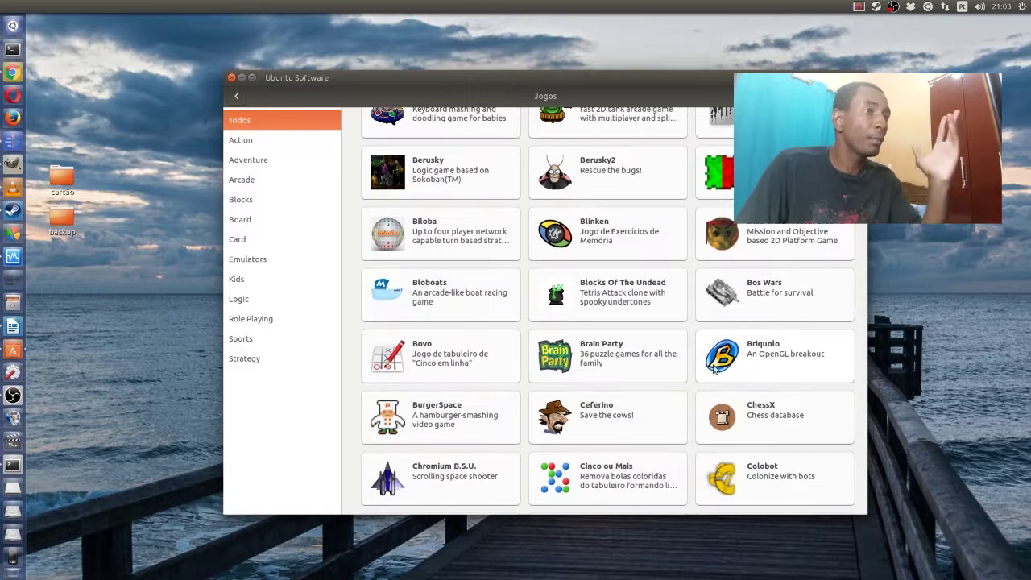
click(231, 77)
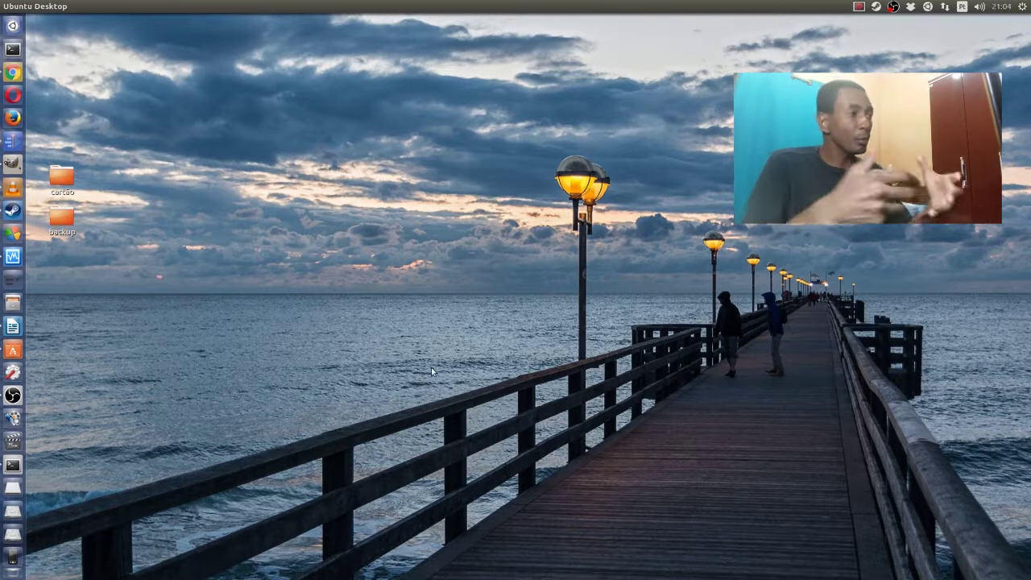
Switch to LibreOffice Writer and write "Flamengo hexacampeão" in the blank document.
click(16, 328)
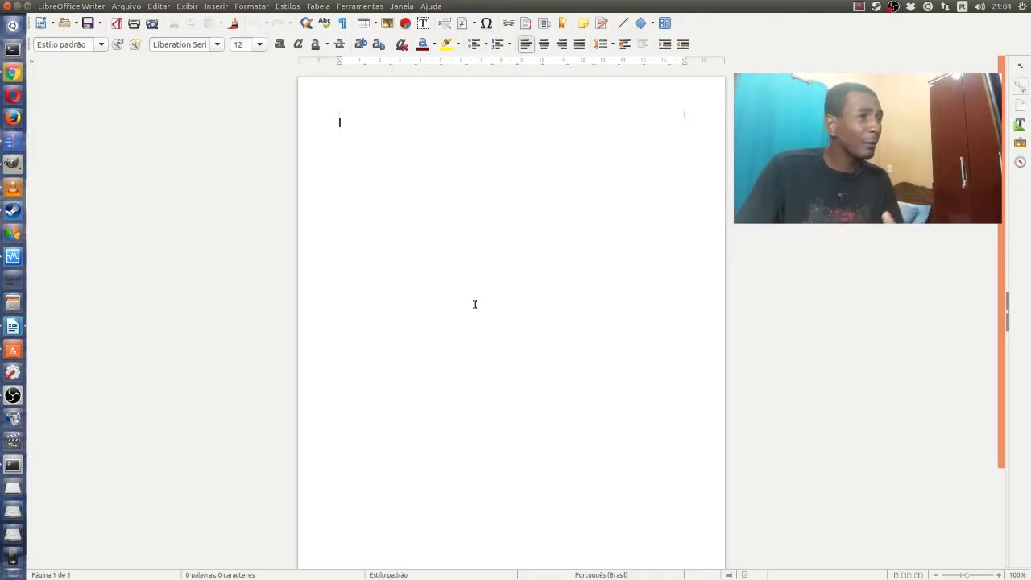
text(flam)
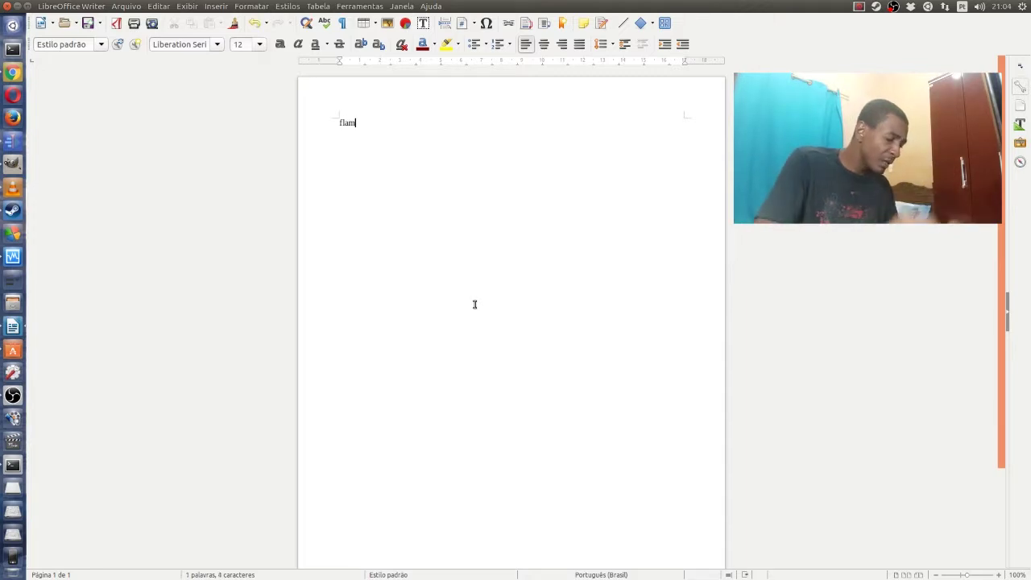
text(engo )
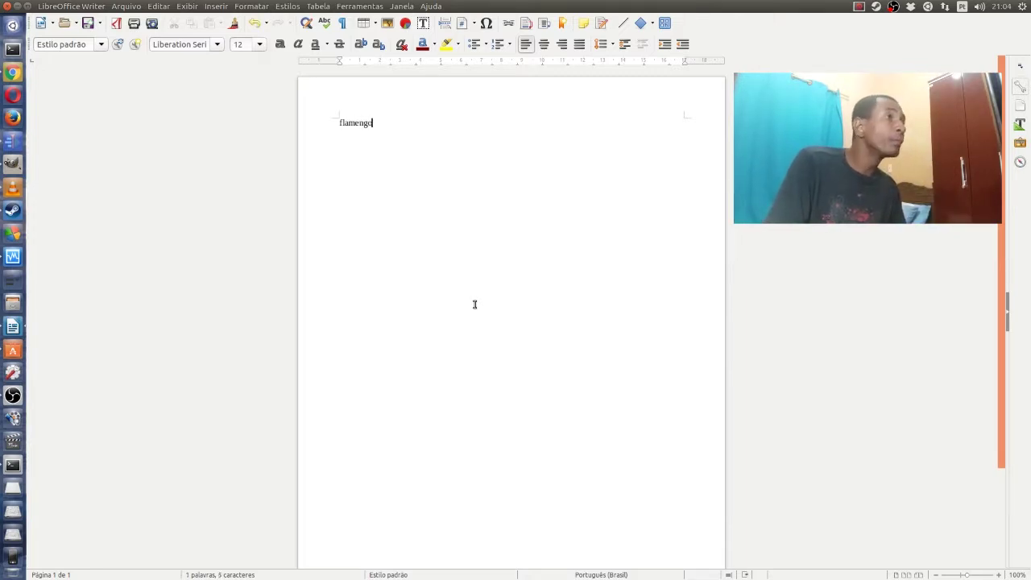
text(hexacampeão)
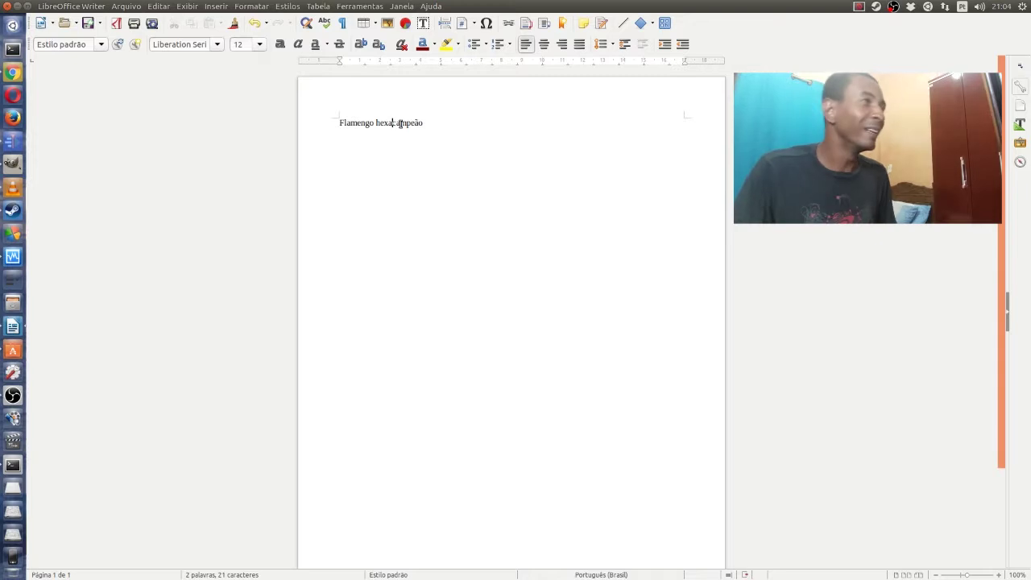
Change "hexacampeão" to "heptacampeão" and add "2017" at the end of the line.
key(BackSpace)
key(BackSpace)
key(BackSpace)
text(epta)
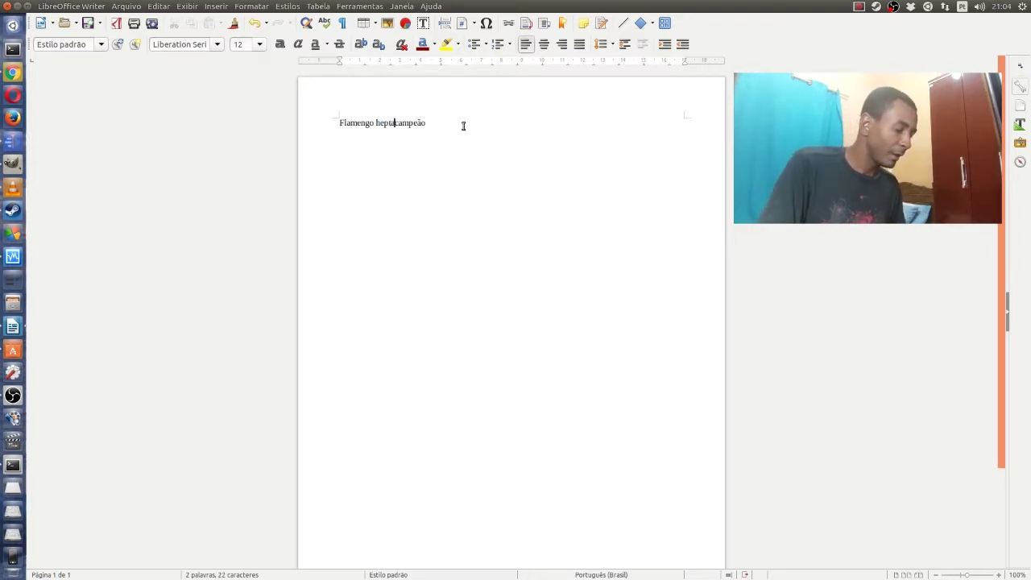
click(474, 129)
text(2017)
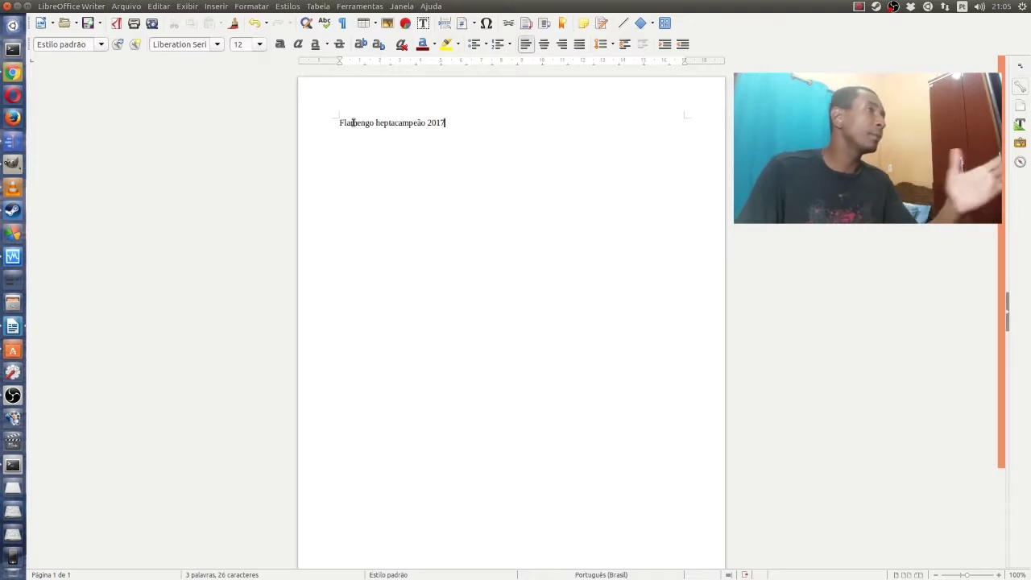
Run the spelling check on the line of text, close the check, and minimize the Writer window.
drag(339, 122, 486, 122)
click(324, 23)
click(445, 290)
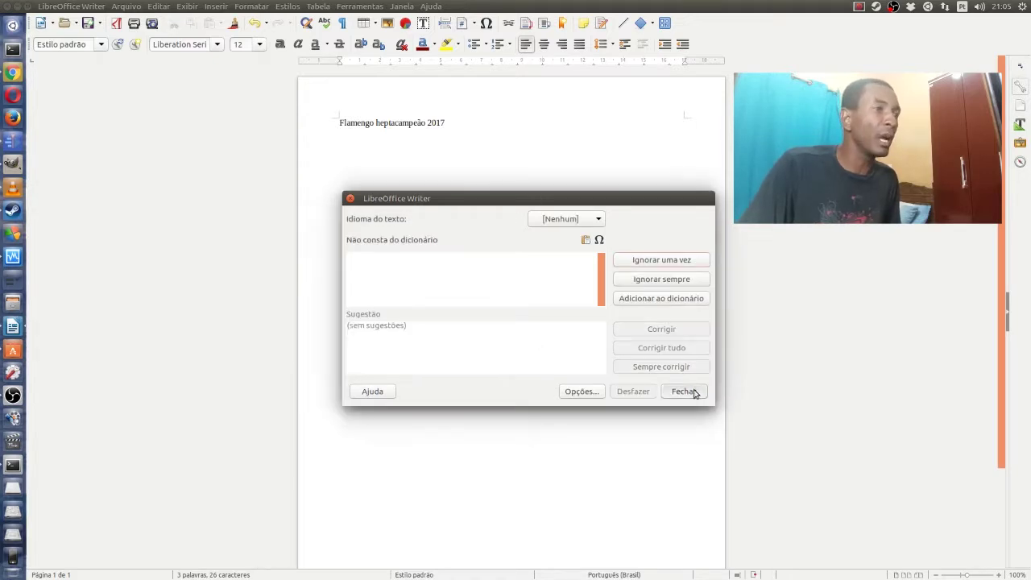
click(684, 391)
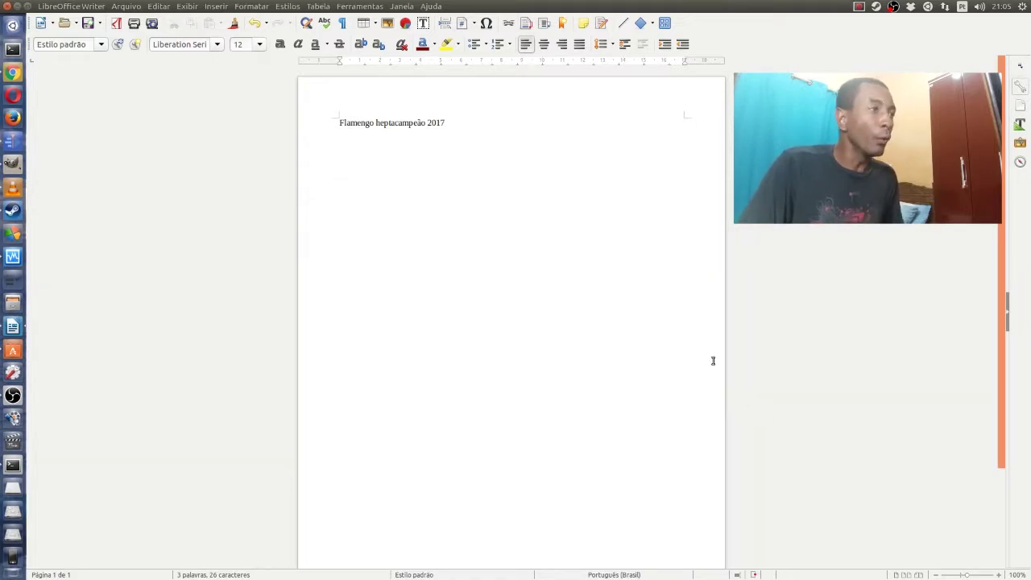
click(16, 6)
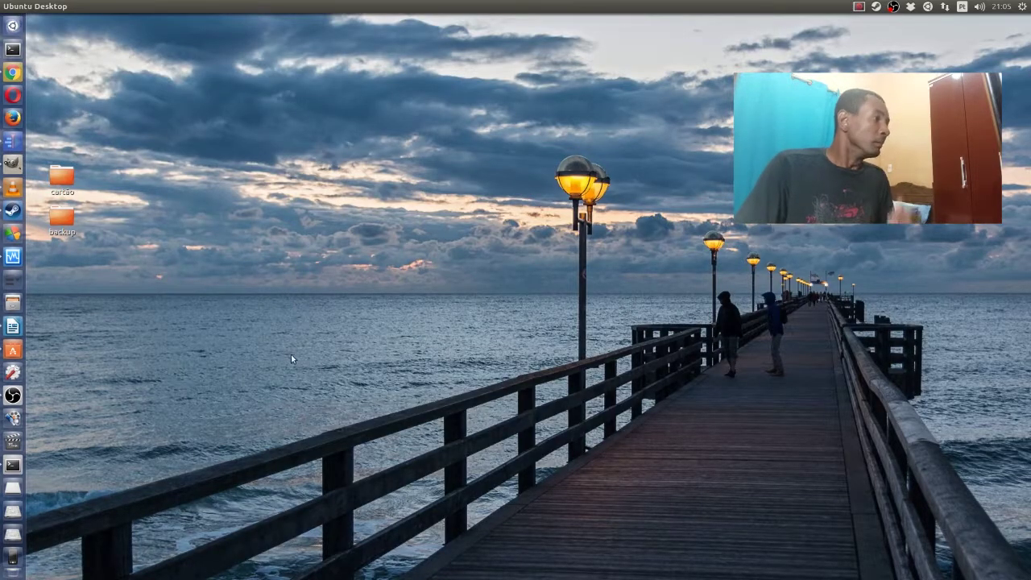
Open a terminal and refresh the package lists with "sudo apt-get update", authorising it with the account password.
click(12, 465)
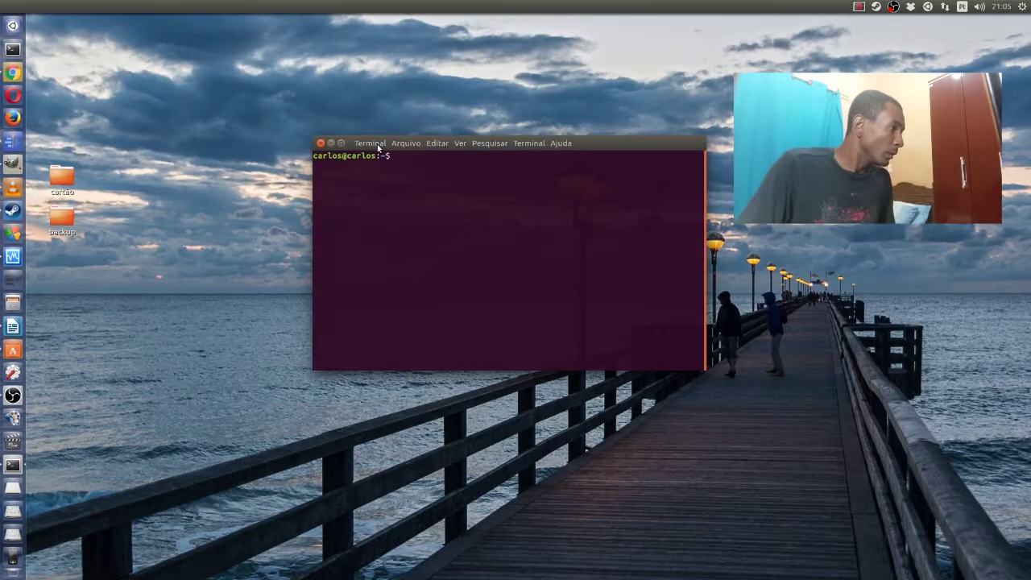
drag(378, 147, 346, 138)
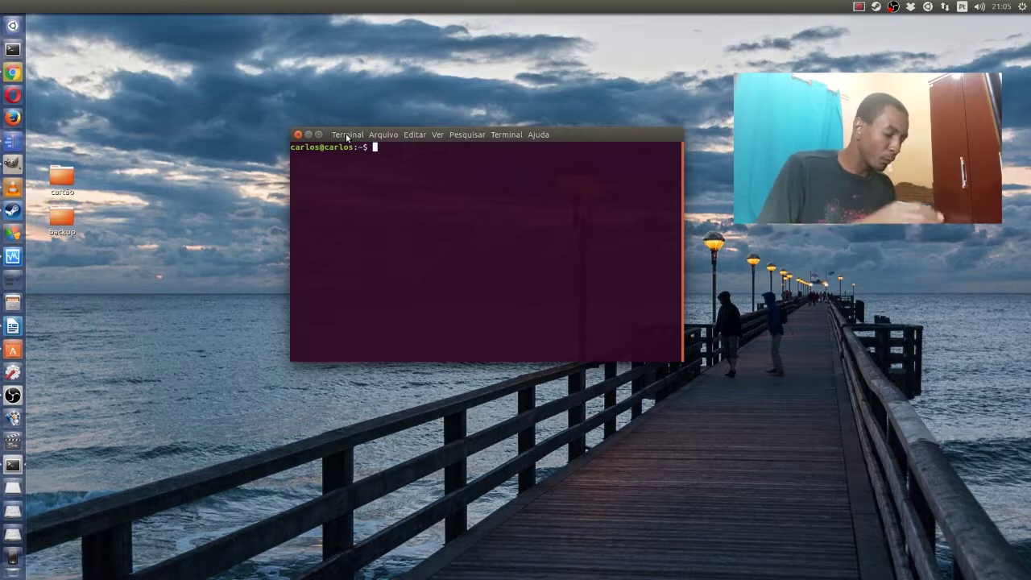
text(sudo apt-get)
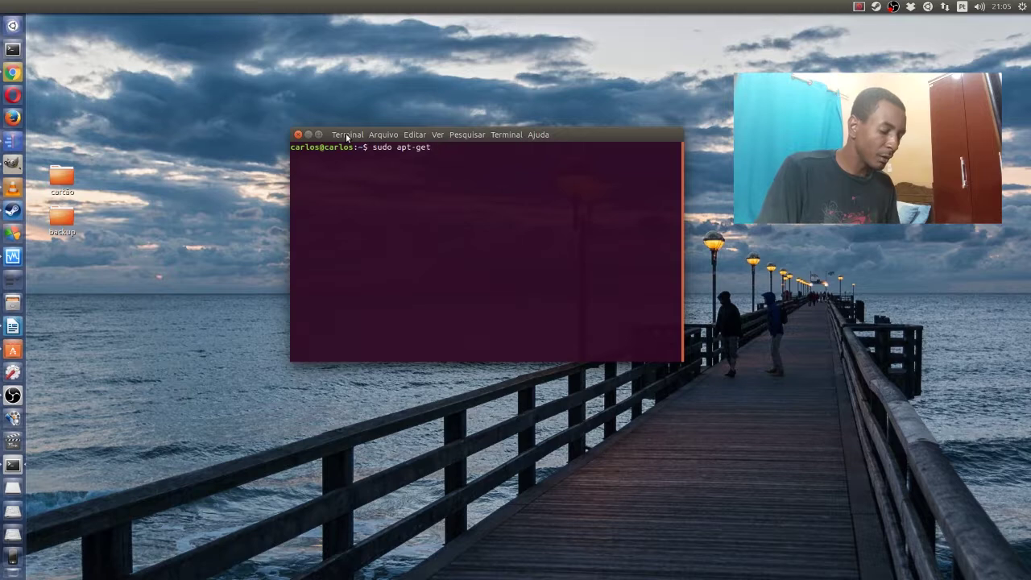
text( update)
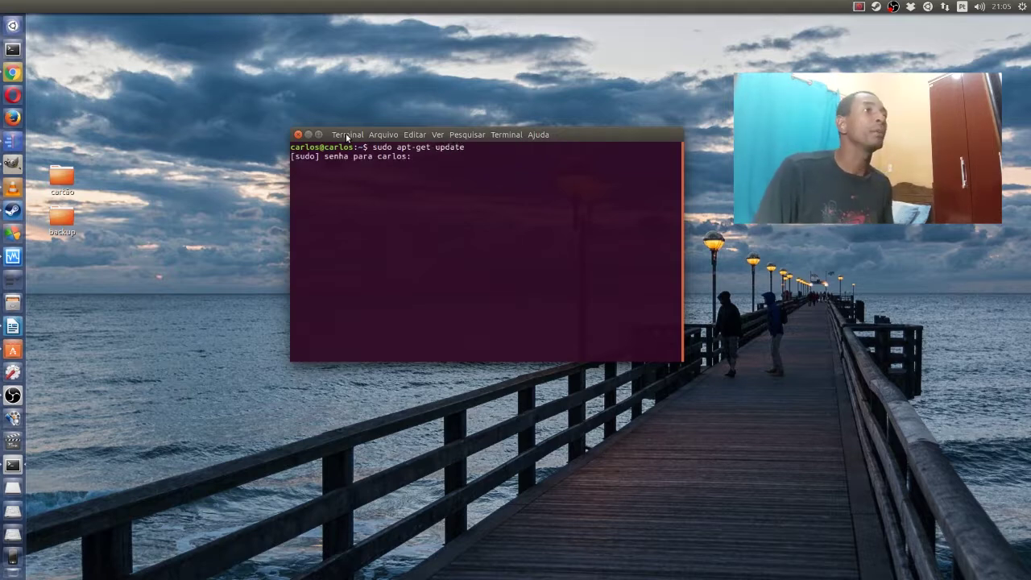
key(Return)
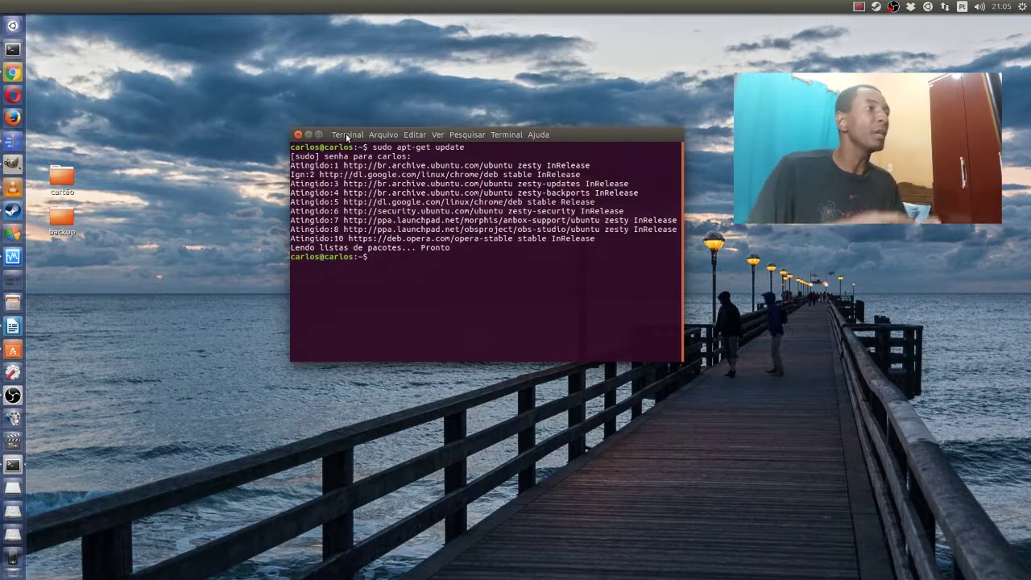
Run "sudo apt-get upgrade", answer S to install the package updates, and minimize the terminal.
key(Up)
key(BackSpace)
key(BackSpace)
key(BackSpace)
key(BackSpace)
text(gra)
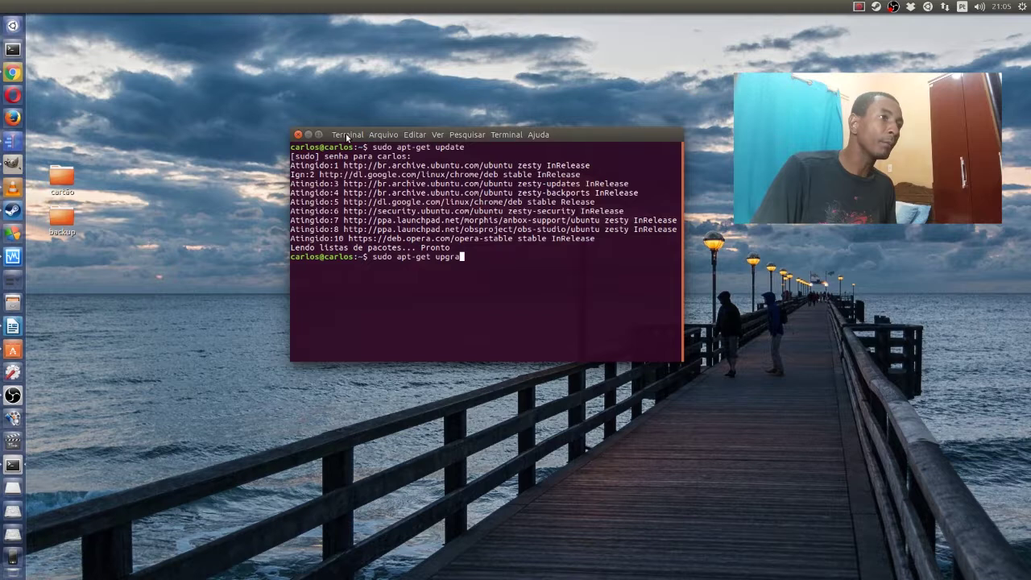
text(de)
key(Return)
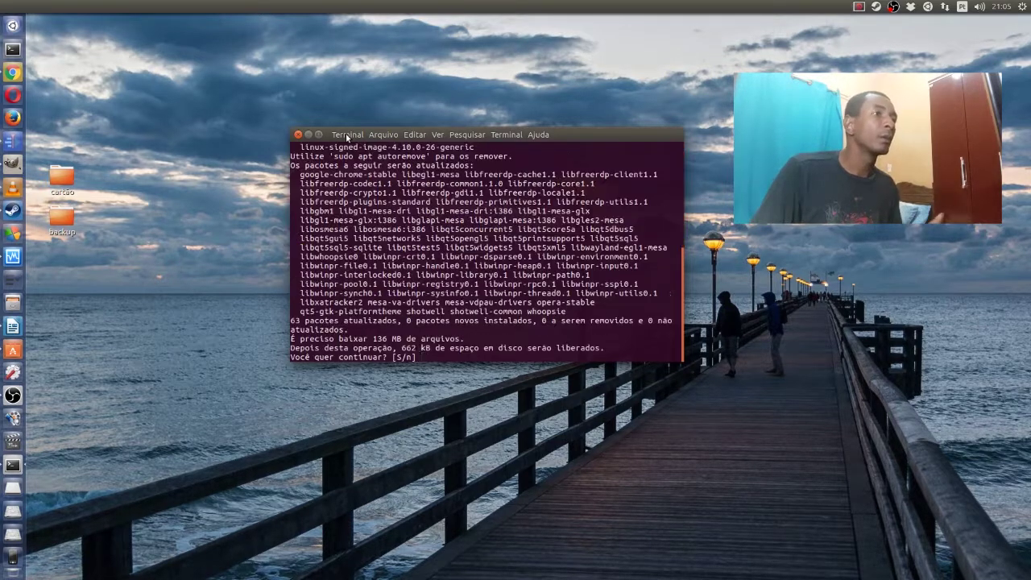
text(S)
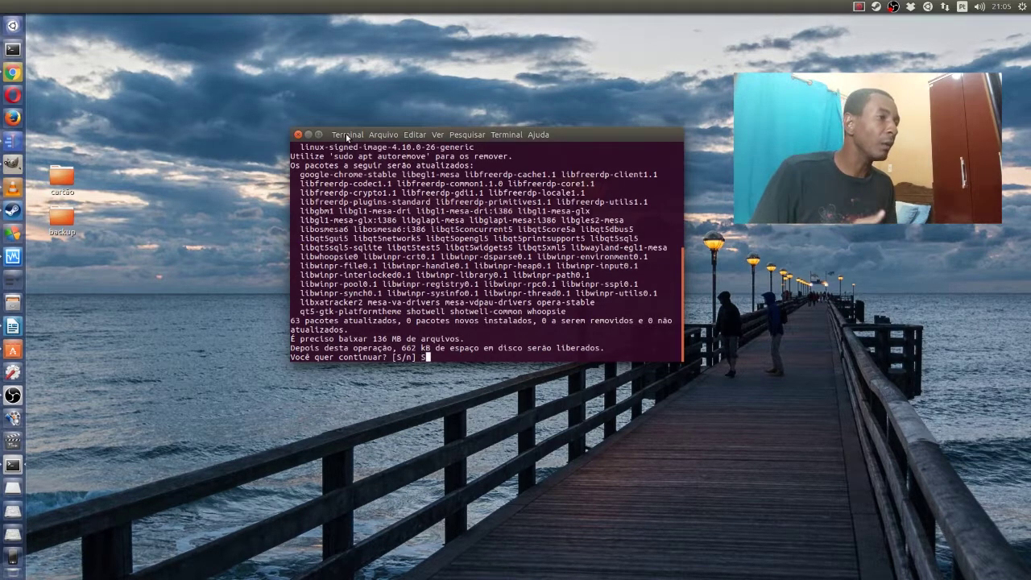
key(Return)
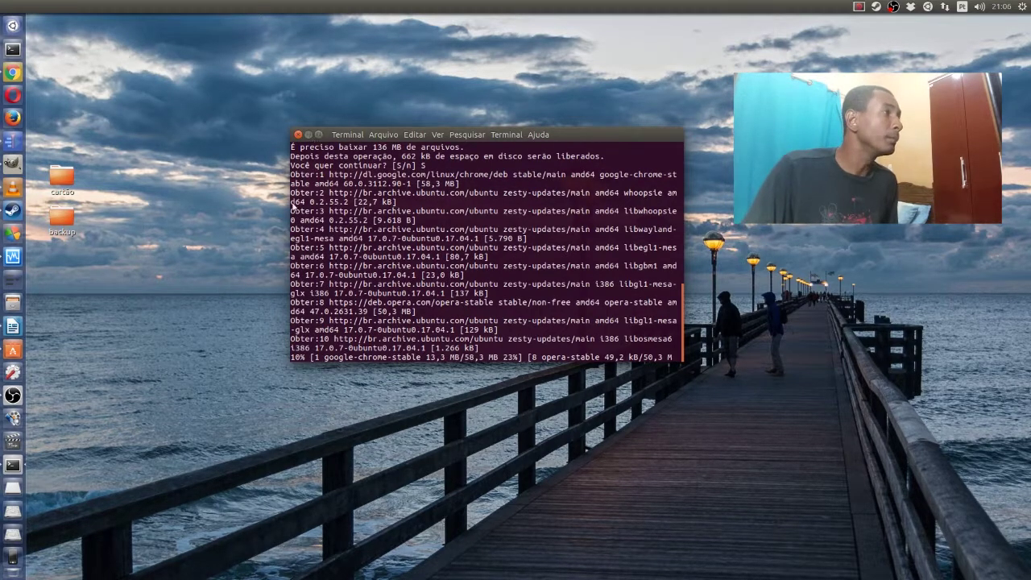
click(310, 135)
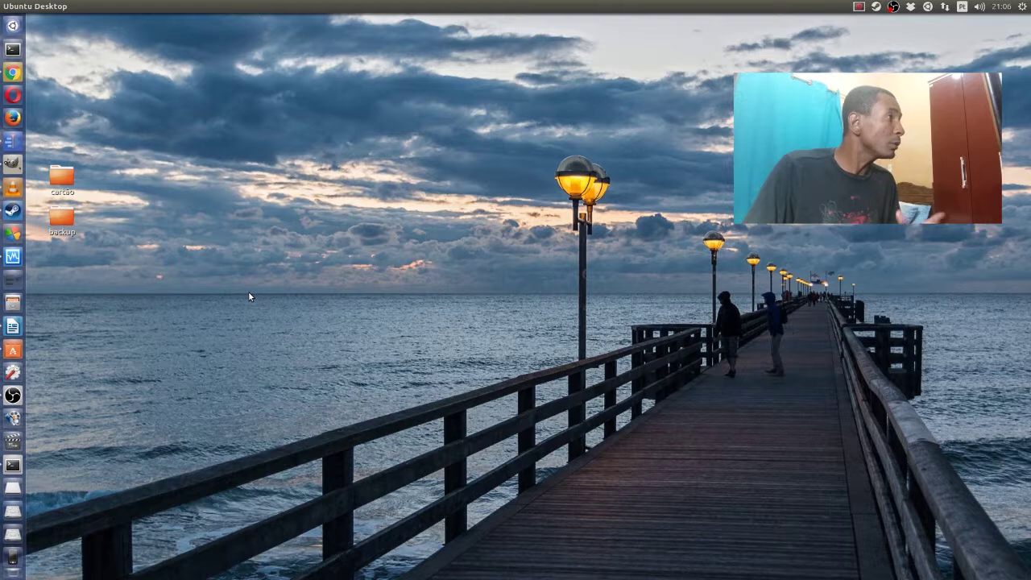
Switch to VLC, watch the video playing, and minimize the player.
click(15, 188)
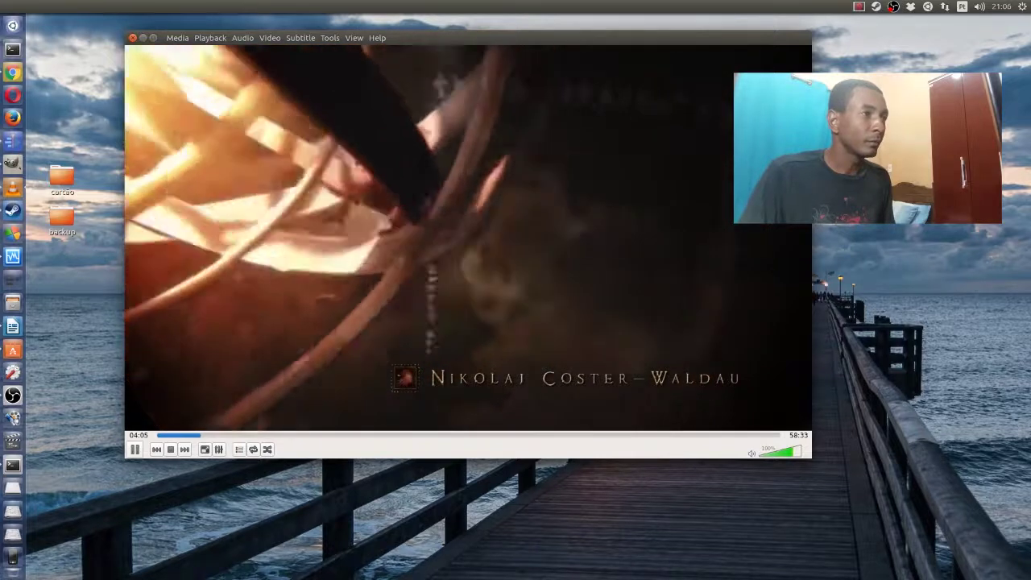
click(142, 38)
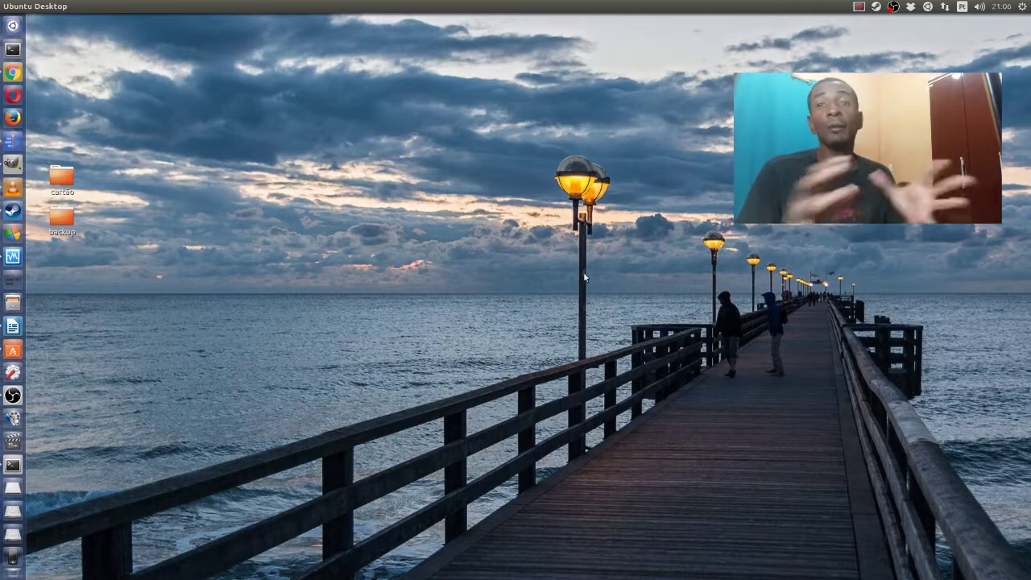
Switch to Steam and view the library pages of Injustice, Watch_Dogs, Tomb Raider, This War of Mine, Spec Ops: The Line and Saints Row IV.
click(12, 211)
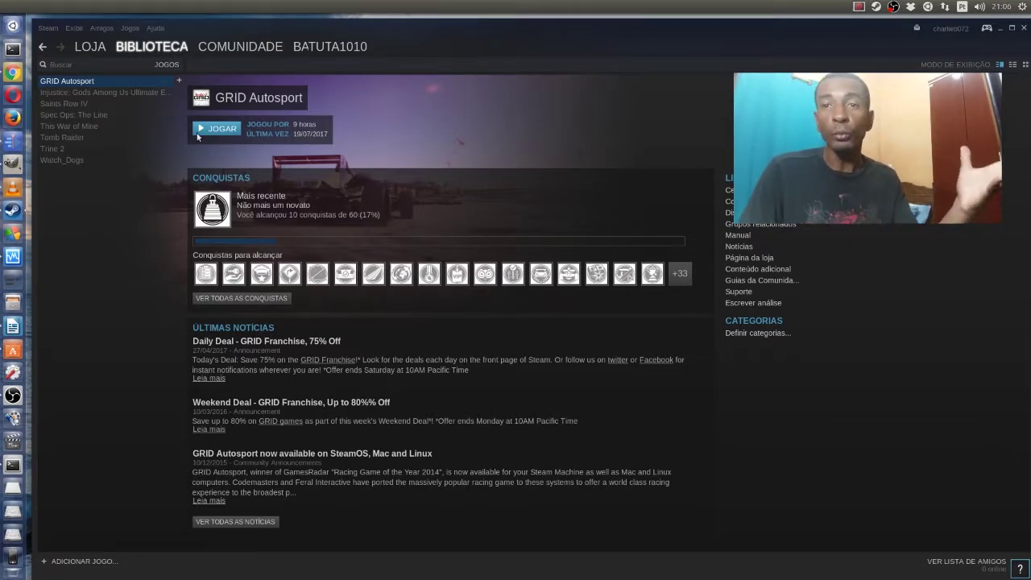
click(69, 94)
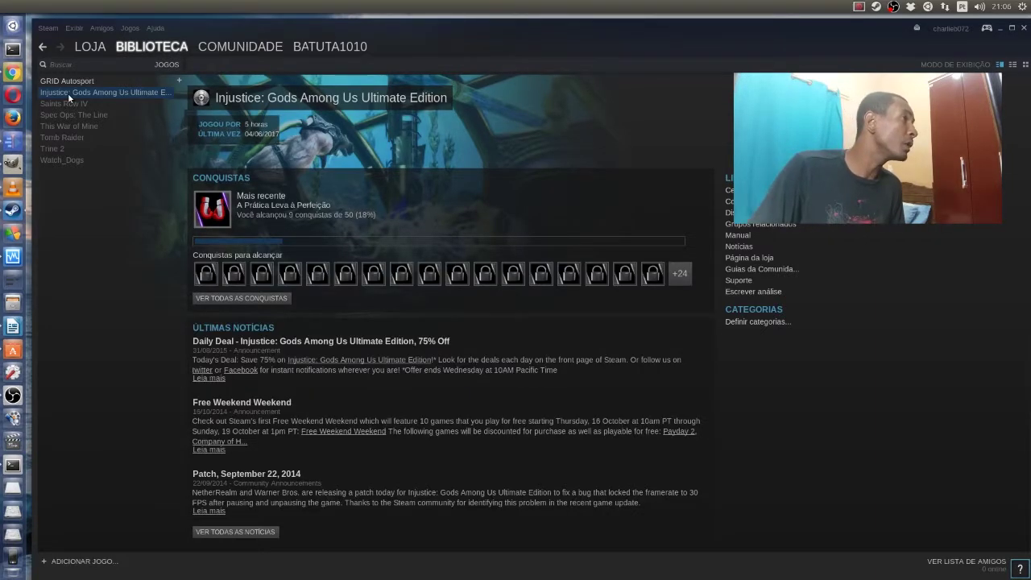
click(65, 158)
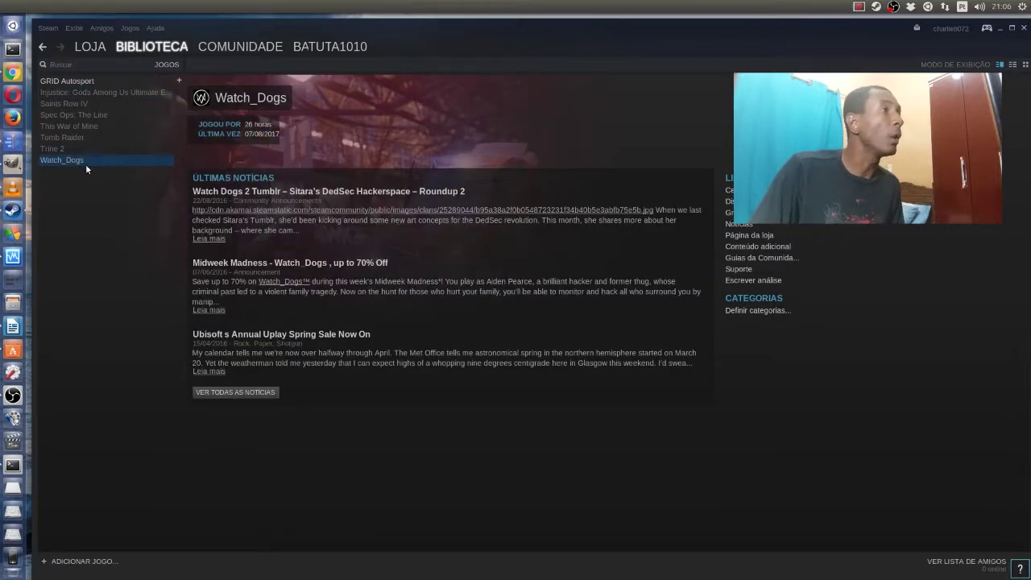
click(65, 137)
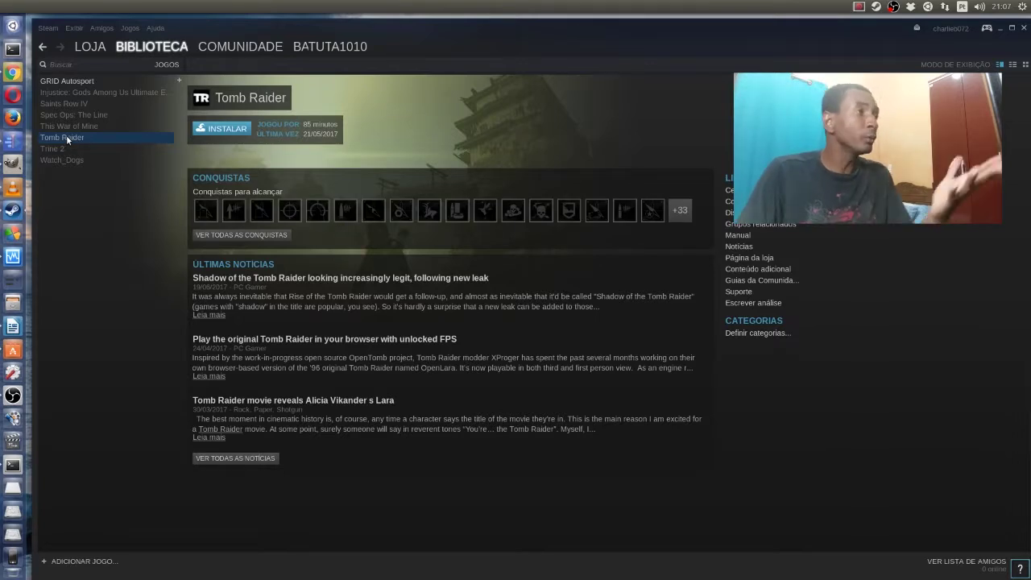
click(68, 126)
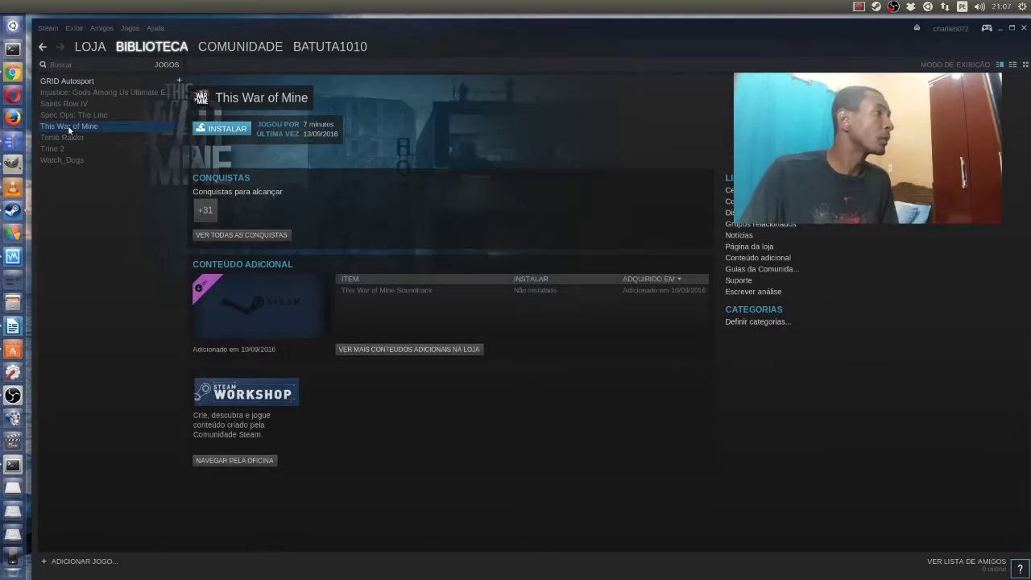
click(66, 113)
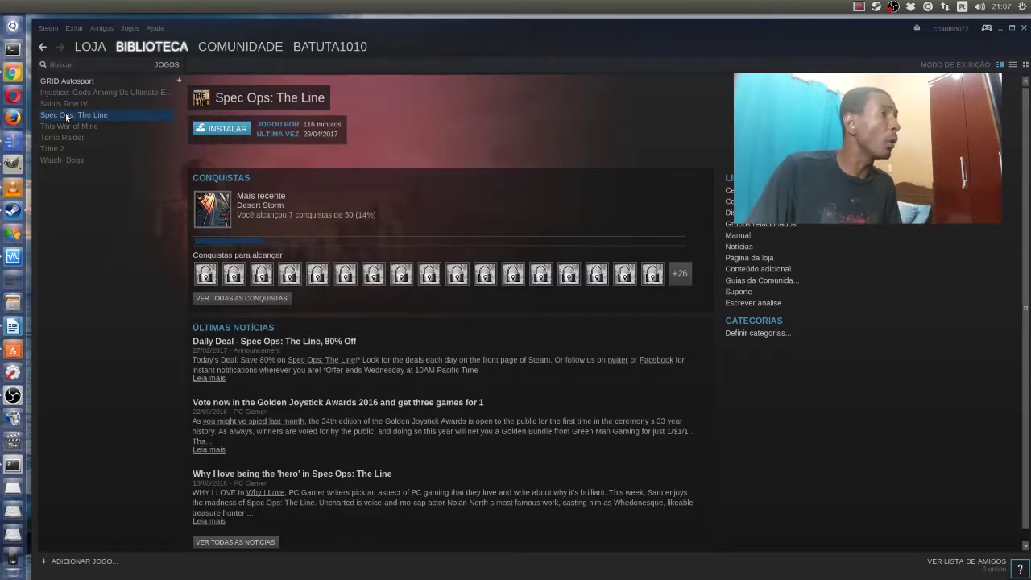
click(68, 104)
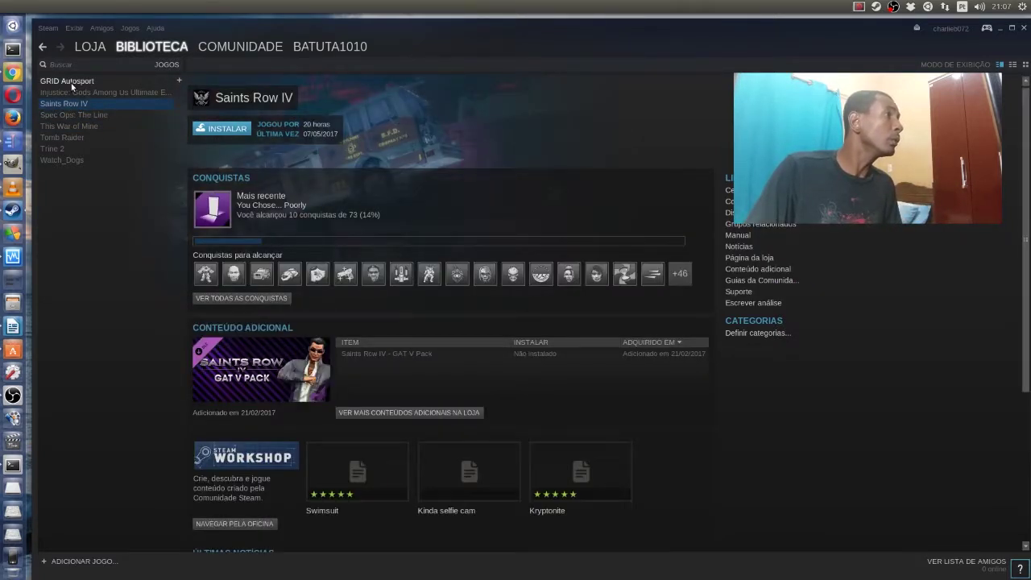
Select GRID Autosport in the Steam library and launch the game.
click(71, 82)
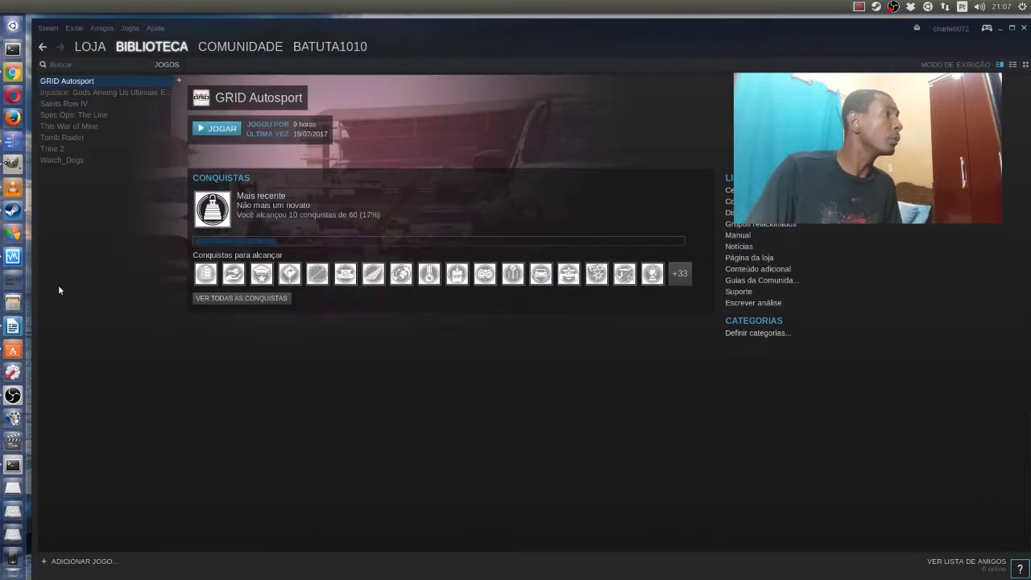
click(218, 127)
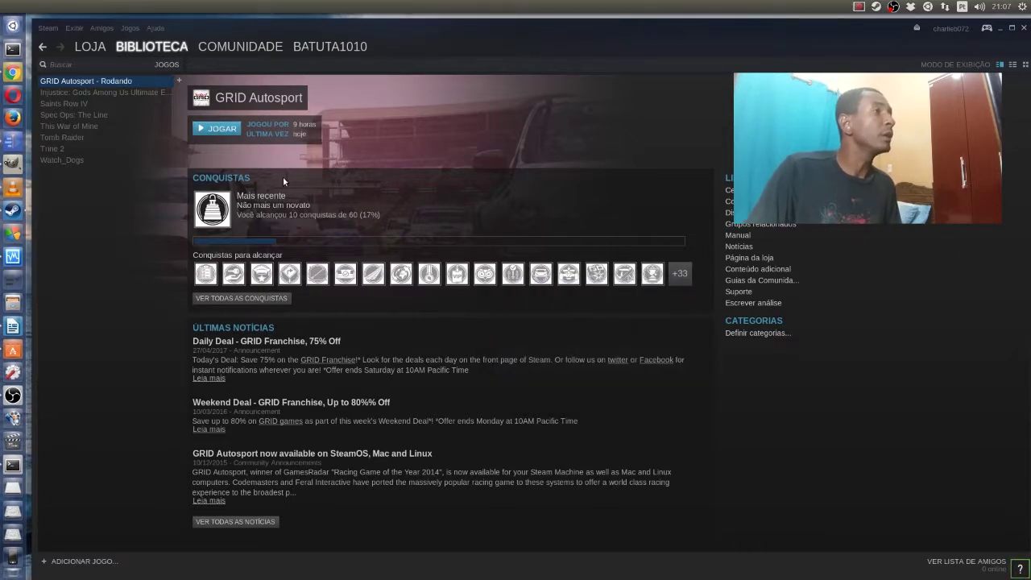